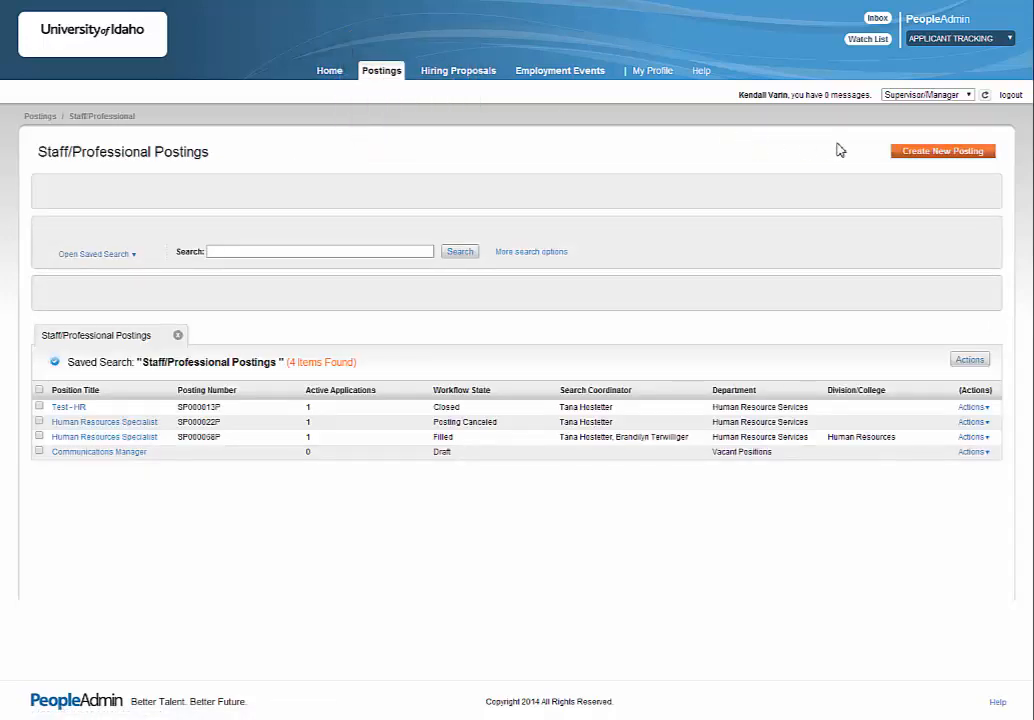
# - Start a new Staff/Professional posting from the Admin. and Security Technician position description
pyautogui.click(902, 157)
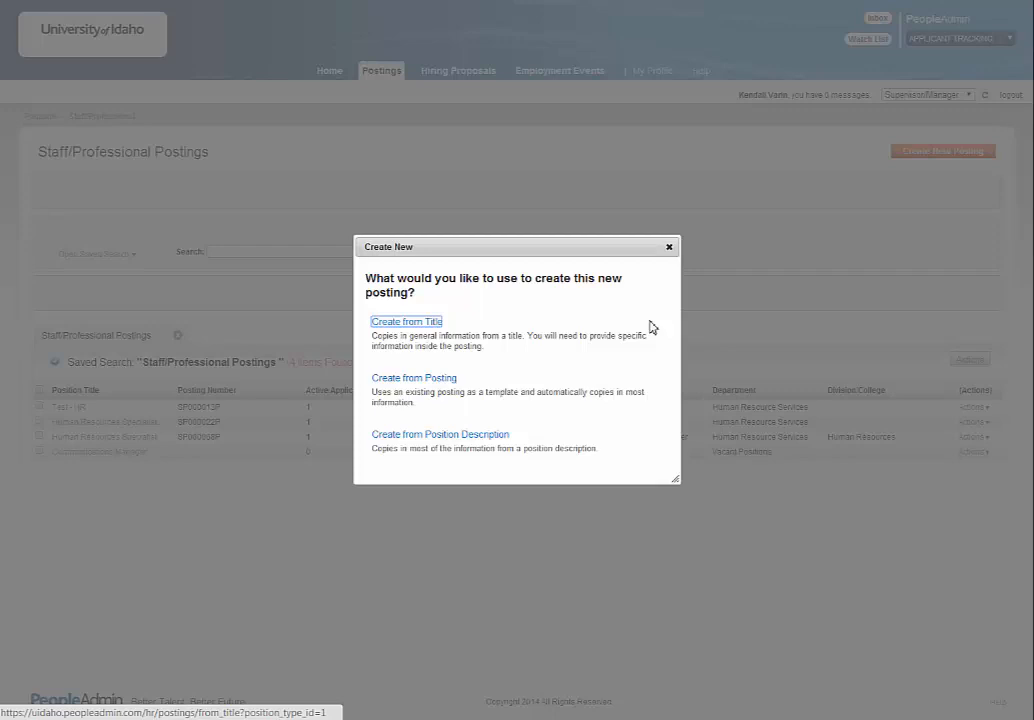
pyautogui.click(428, 437)
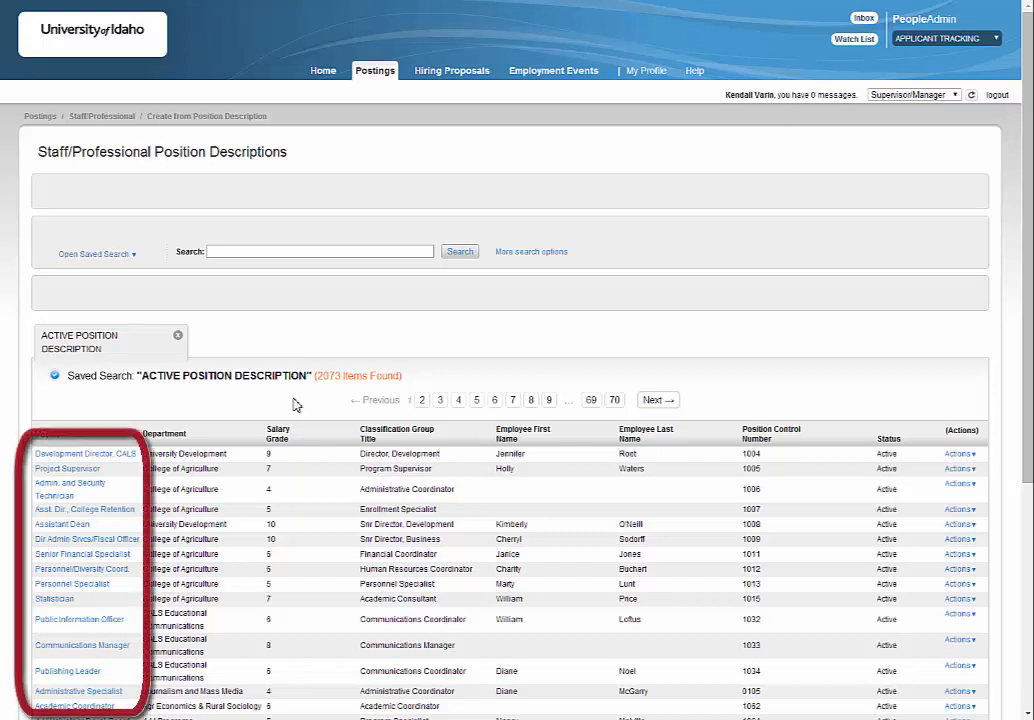
pyautogui.click(66, 503)
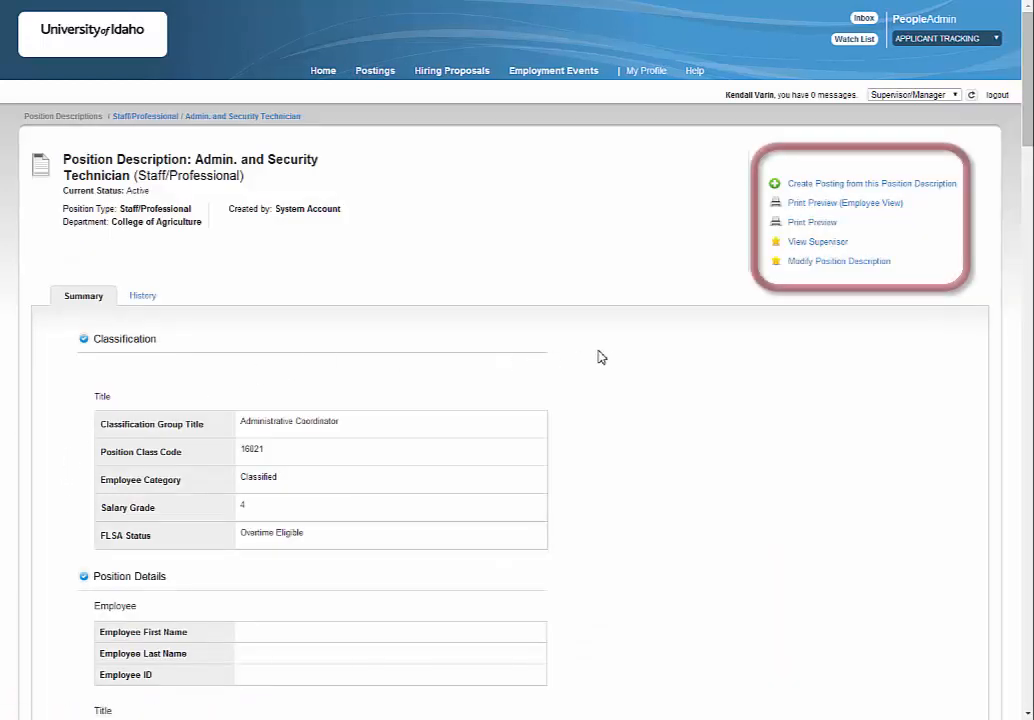
pyautogui.click(817, 186)
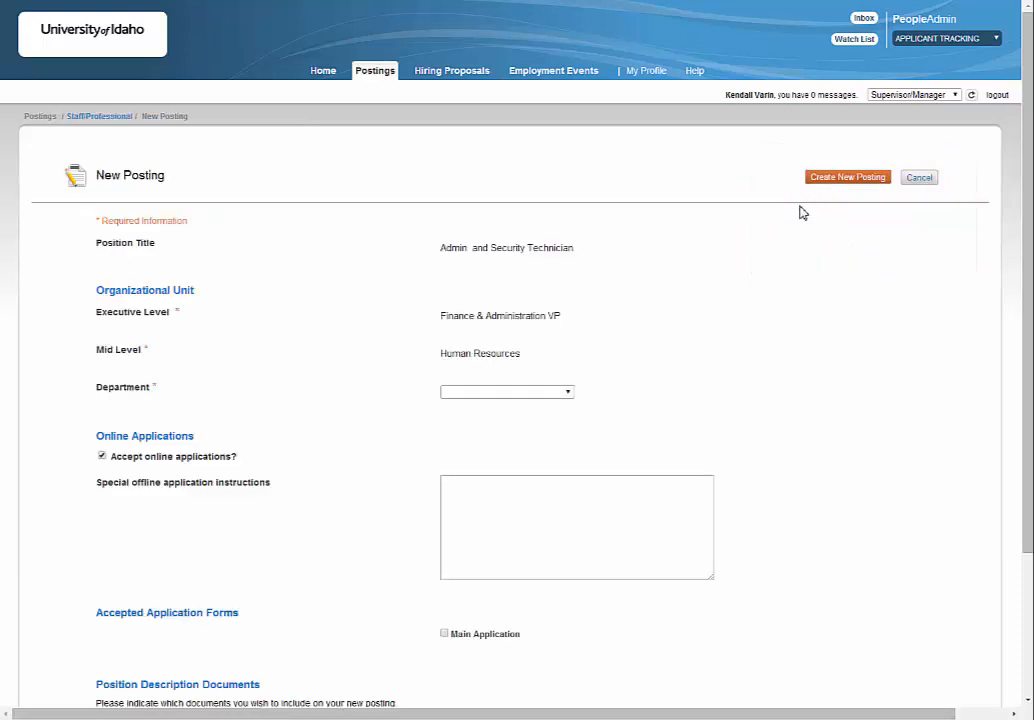
# - Set the posting's department to Vacant Positions, accept the Main Application form, and create the posting
pyautogui.click(510, 392)
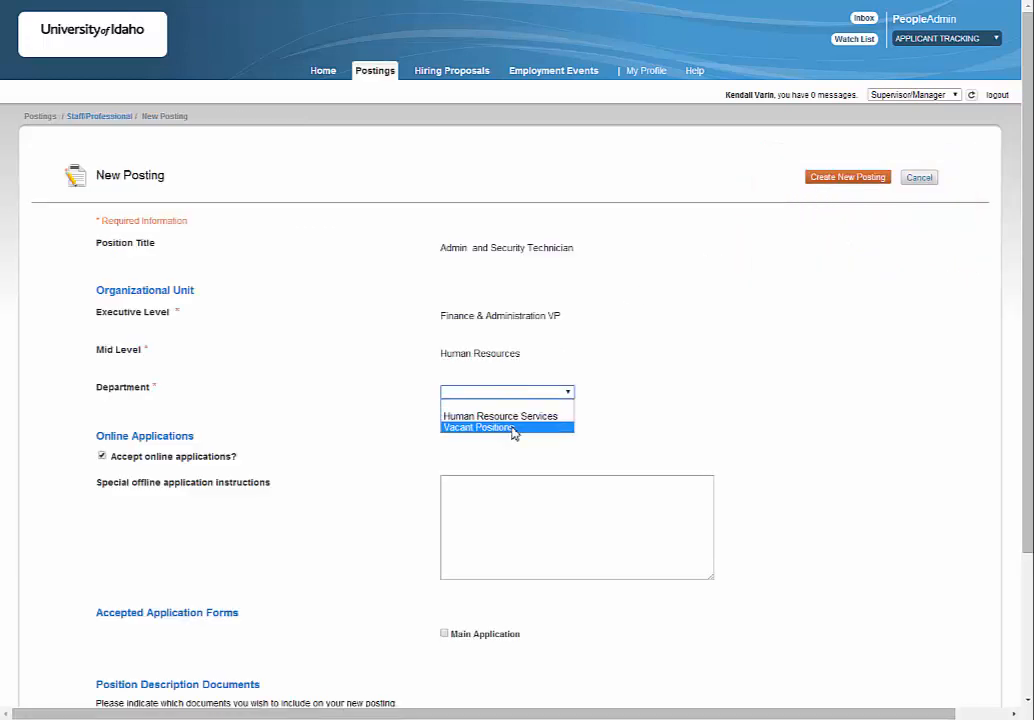
pyautogui.click(512, 428)
pyautogui.scroll(-1, 515, 430)
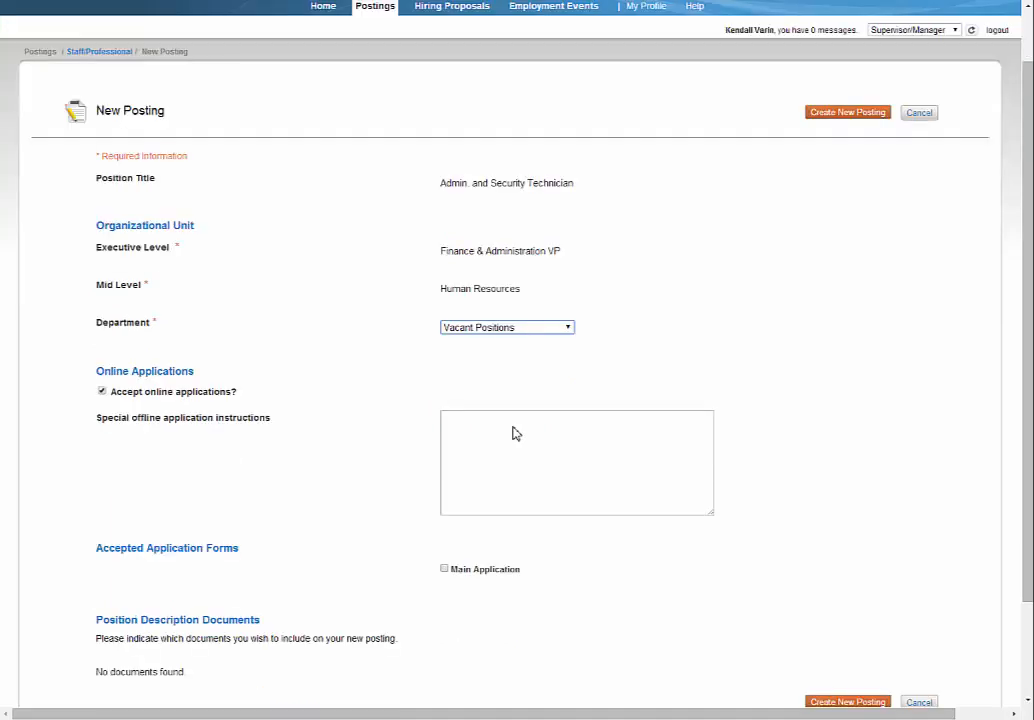
pyautogui.scroll(-1, 516, 428)
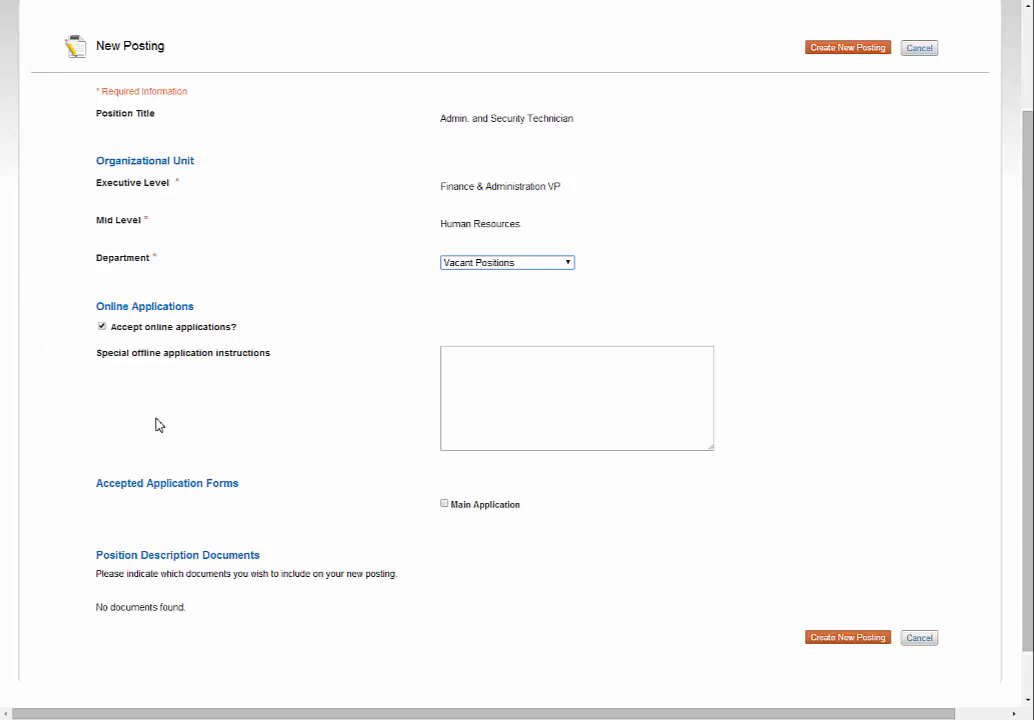
pyautogui.click(479, 420)
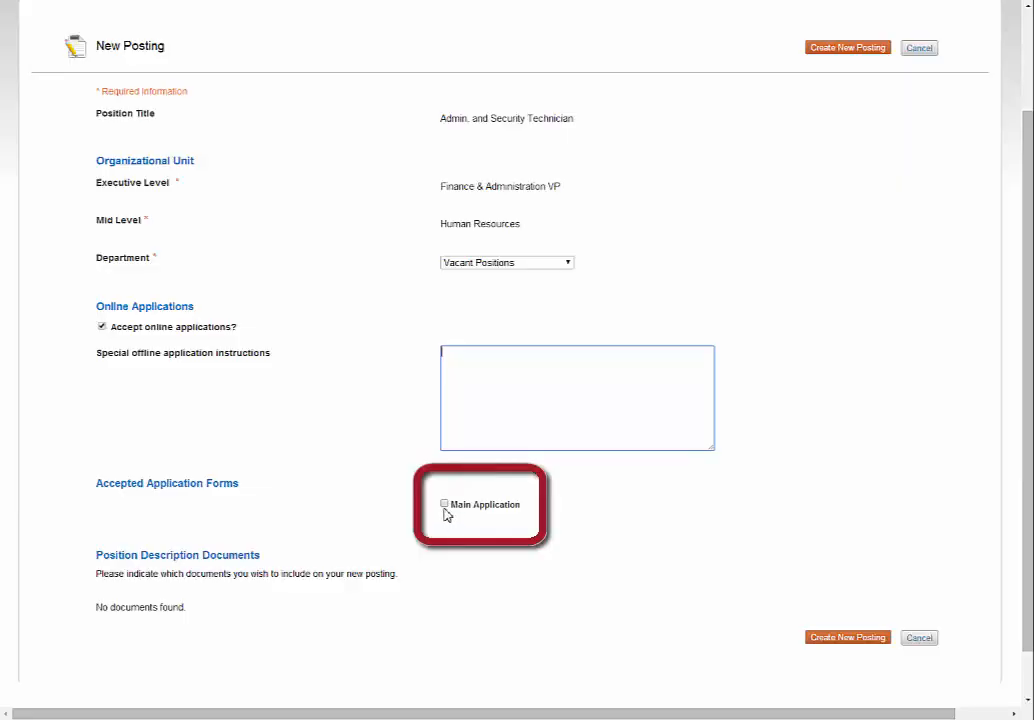
pyautogui.click(445, 507)
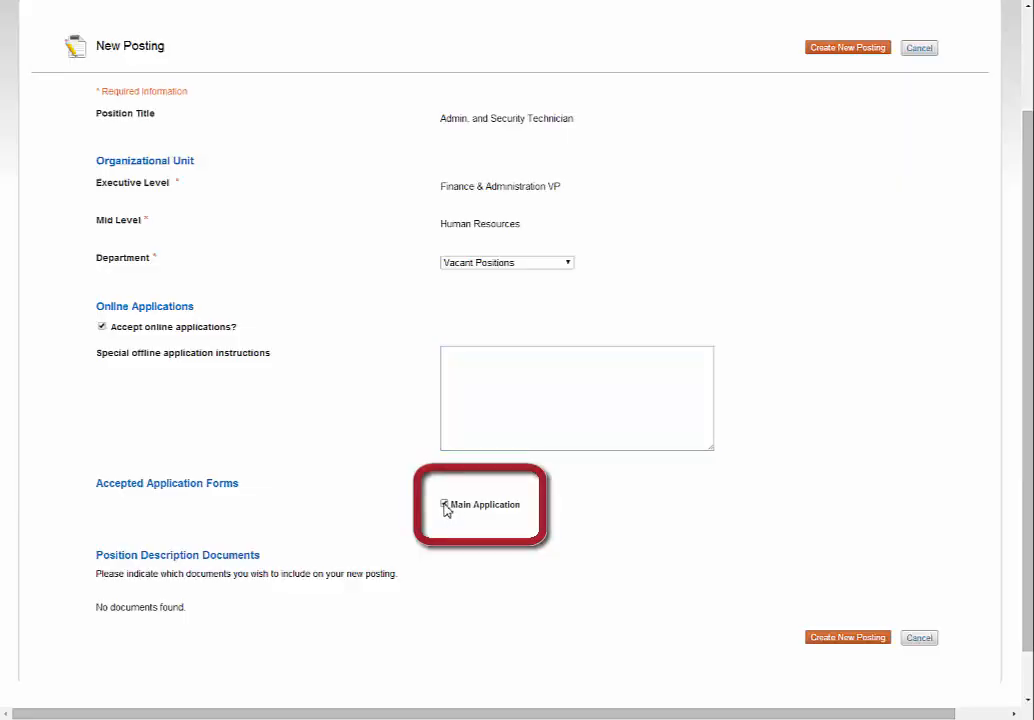
pyautogui.click(865, 640)
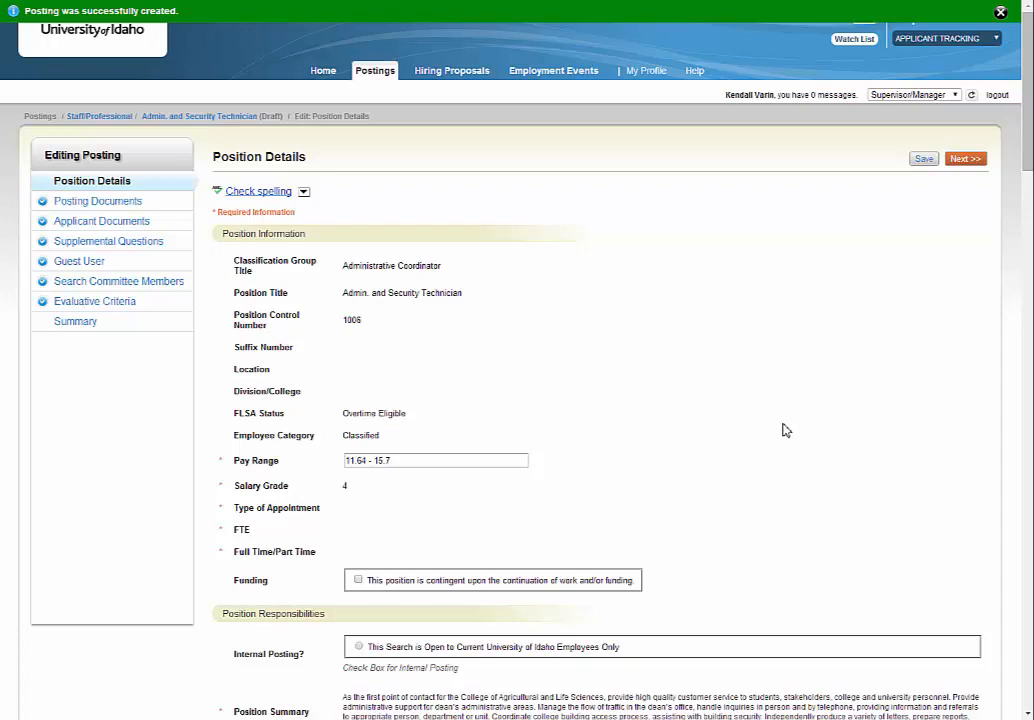
# - Examine the Position Details form, including qualifications, the Search Coordinator options, posting dates, and advertising fields
pyautogui.scroll(-10, 786, 430)
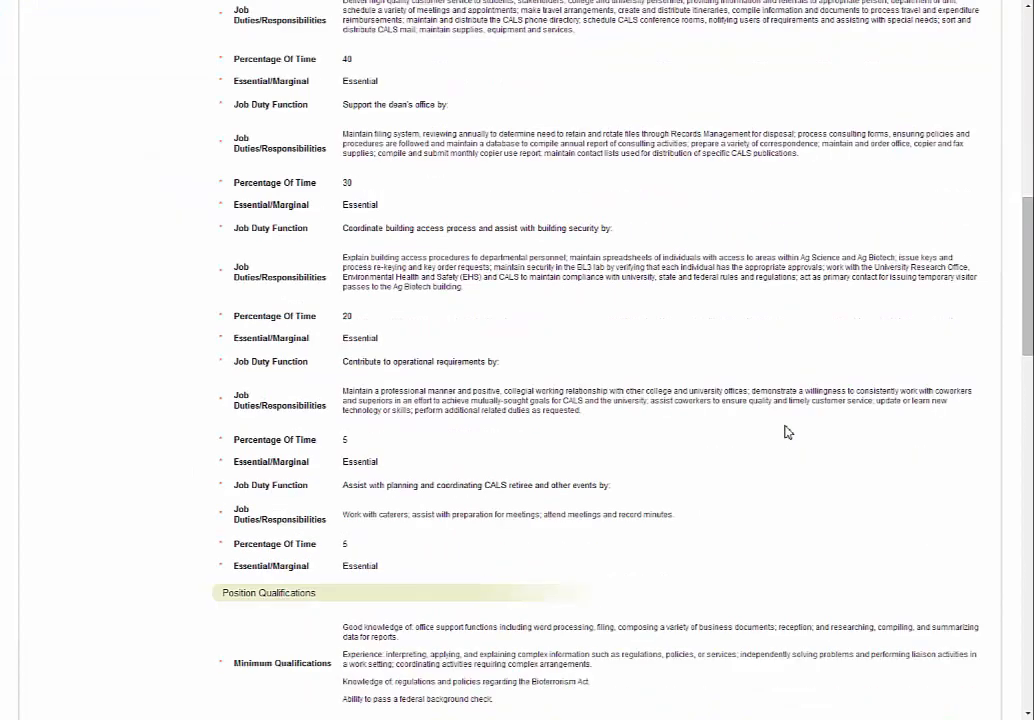
pyautogui.scroll(-1, 786, 432)
pyautogui.scroll(-6, 786, 432)
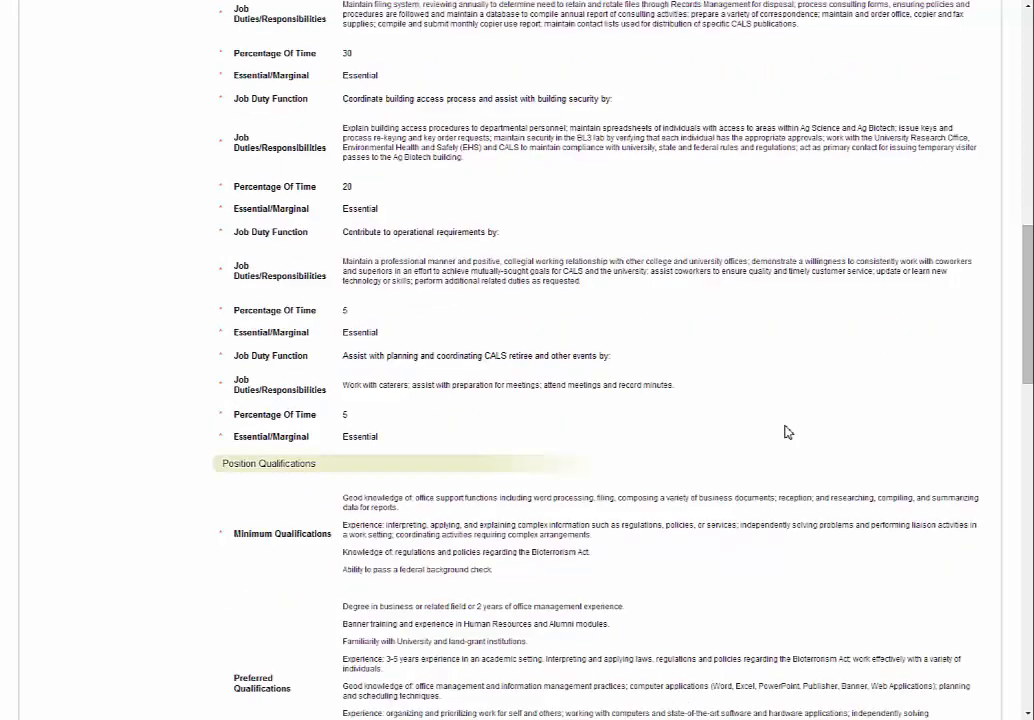
pyautogui.scroll(-5, 786, 430)
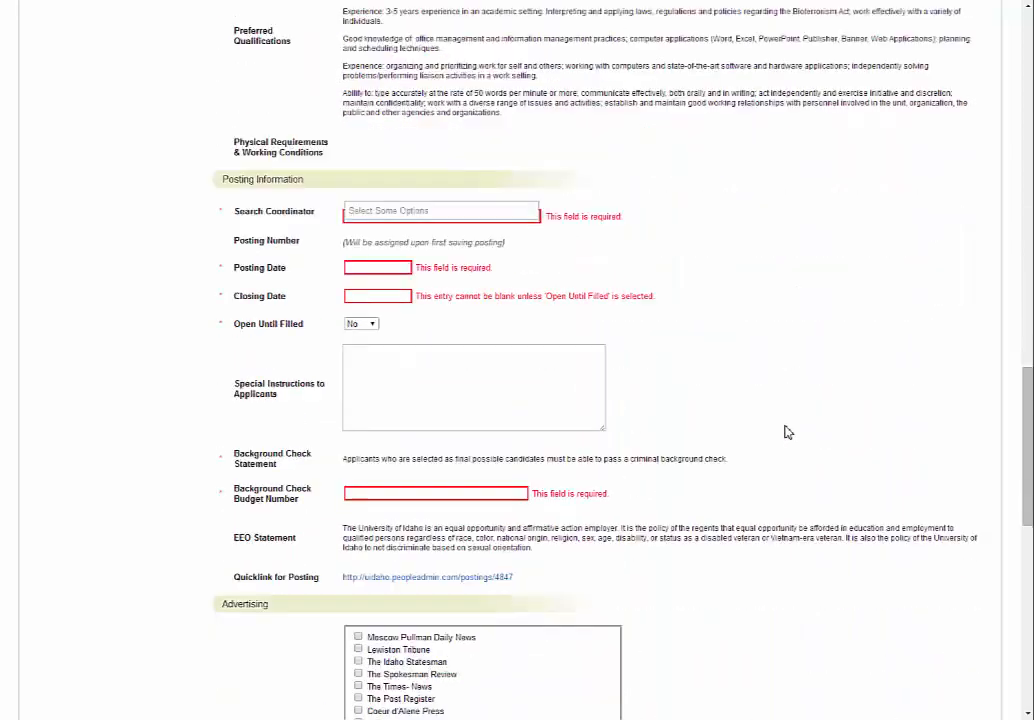
pyautogui.scroll(-1, 786, 434)
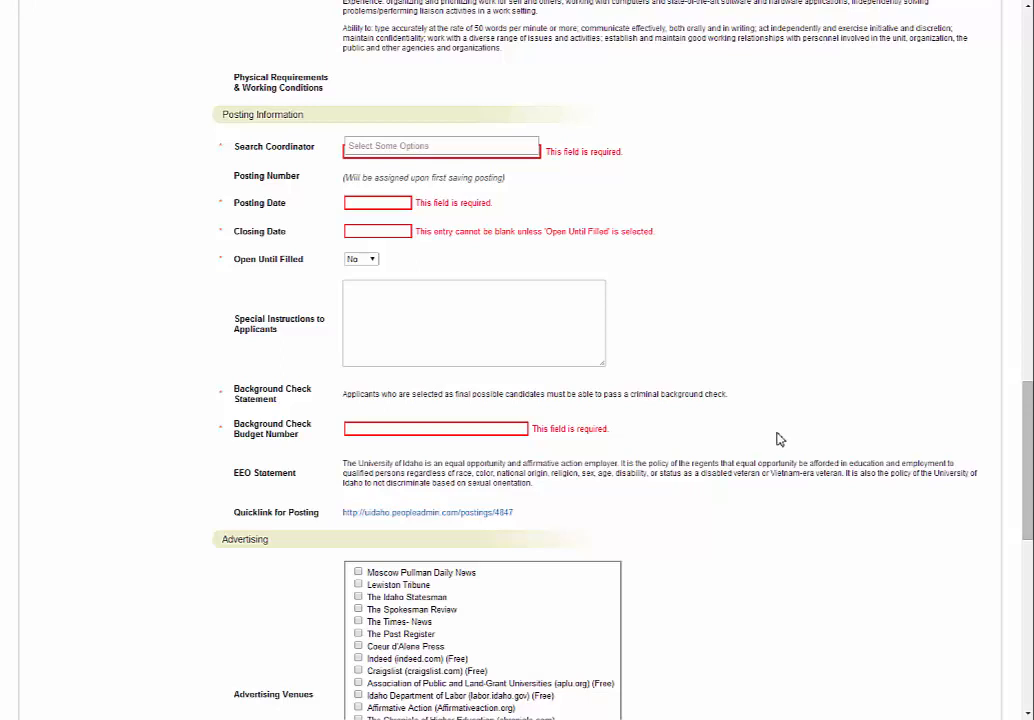
pyautogui.click(505, 146)
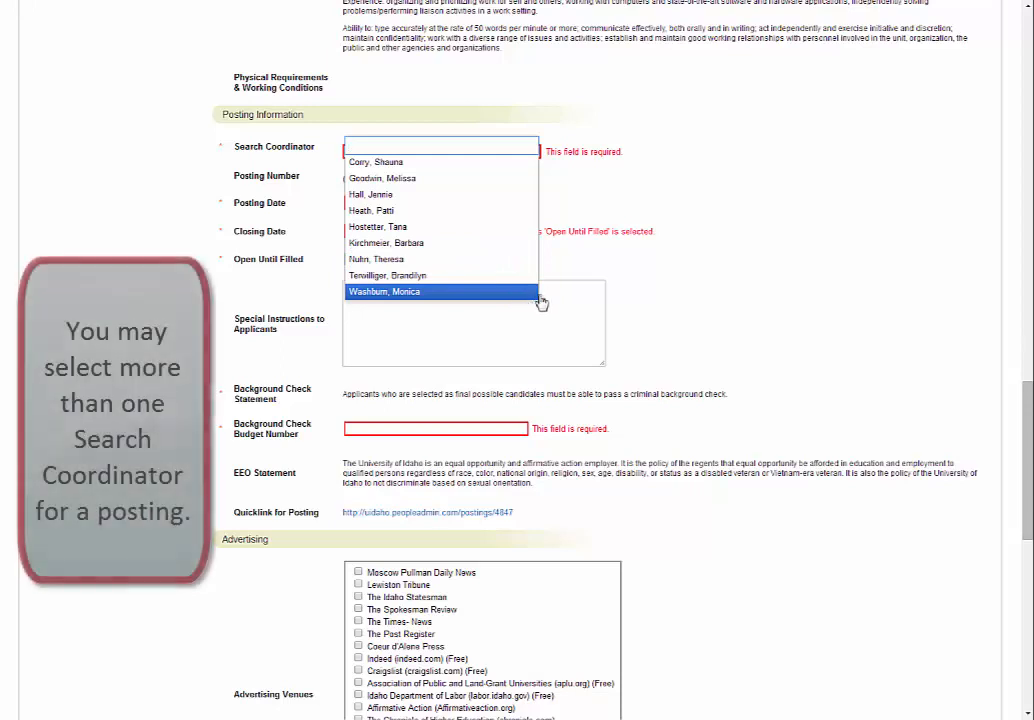
pyautogui.click(679, 283)
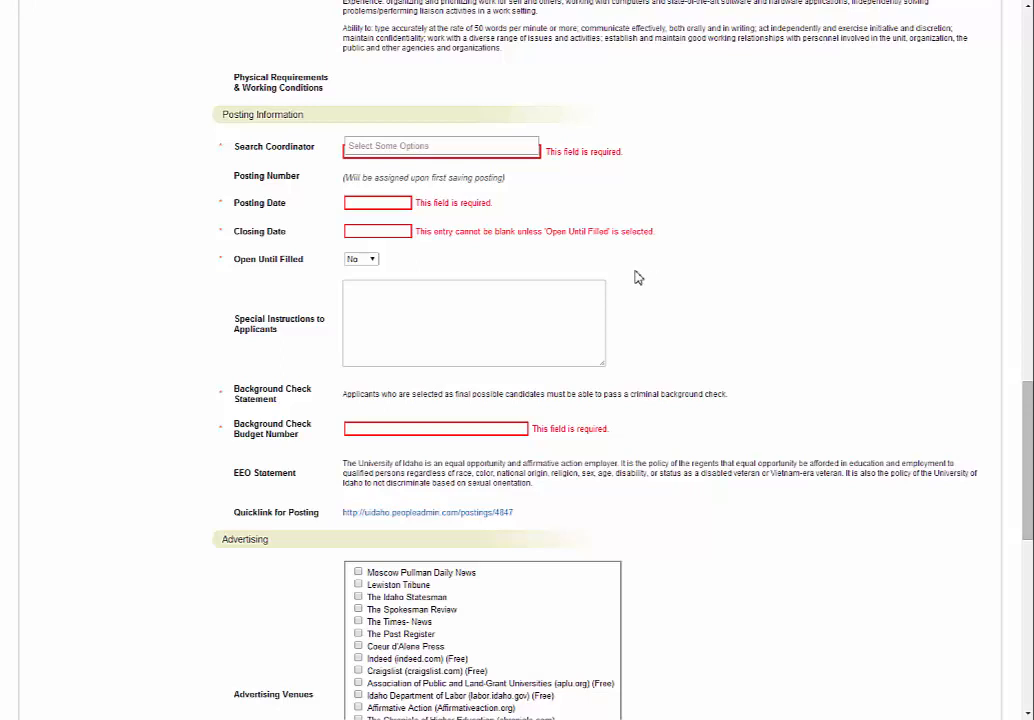
pyautogui.scroll(-5, 403, 208)
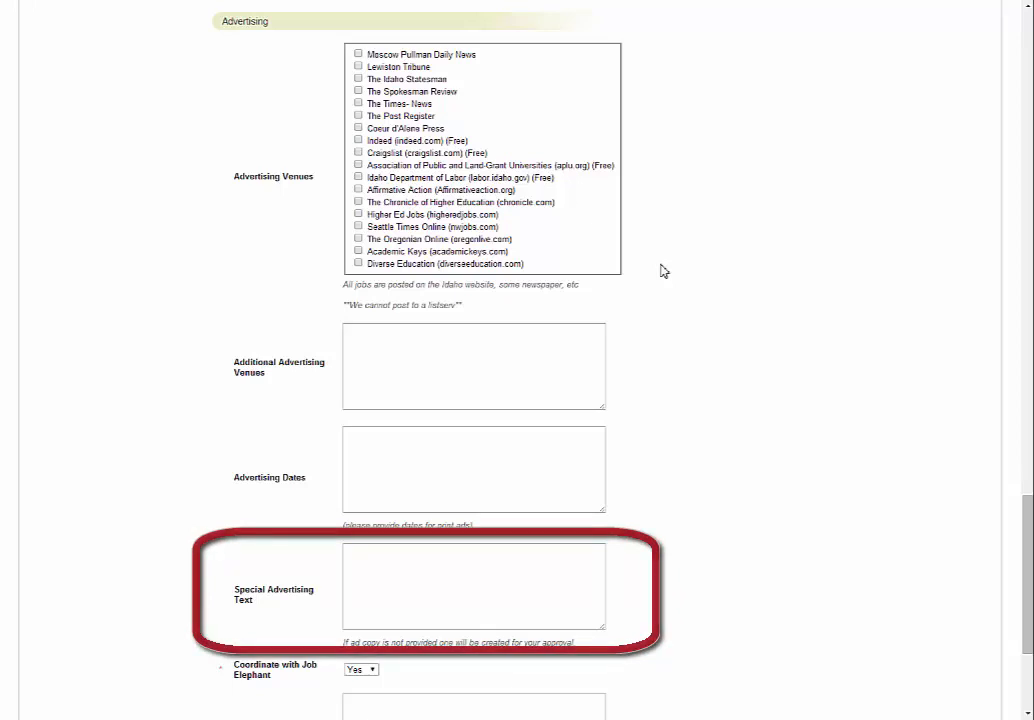
pyautogui.scroll(-3, 670, 285)
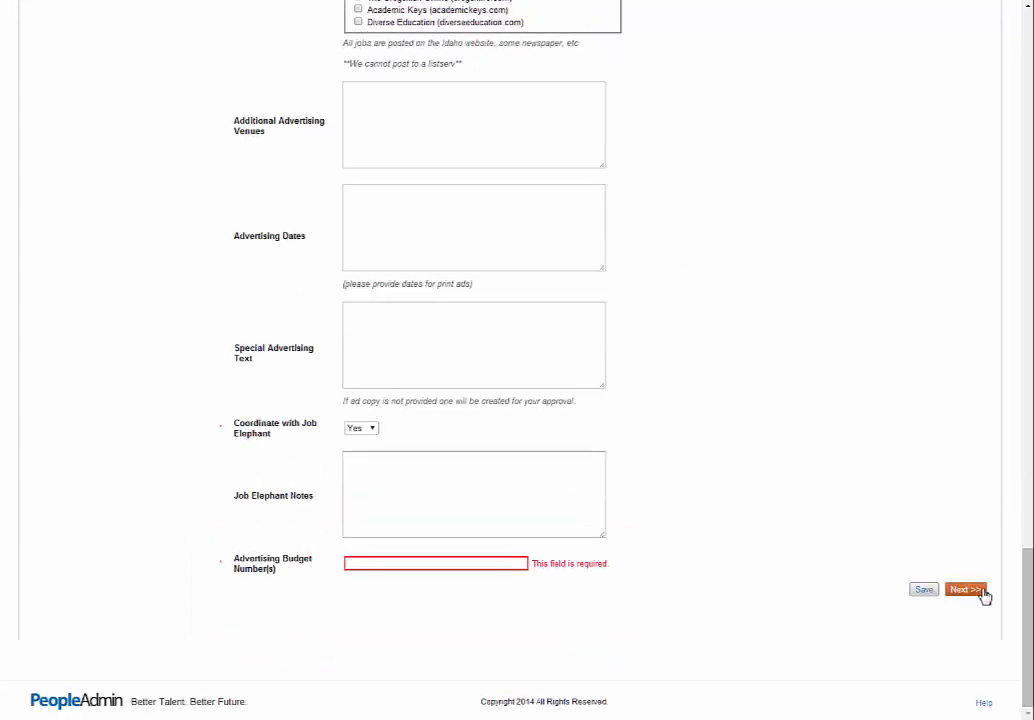
# - Save the position details and continue through Posting Documents and Applicant Documents to Supplemental Questions, keeping the default document settings
pyautogui.click(987, 594)
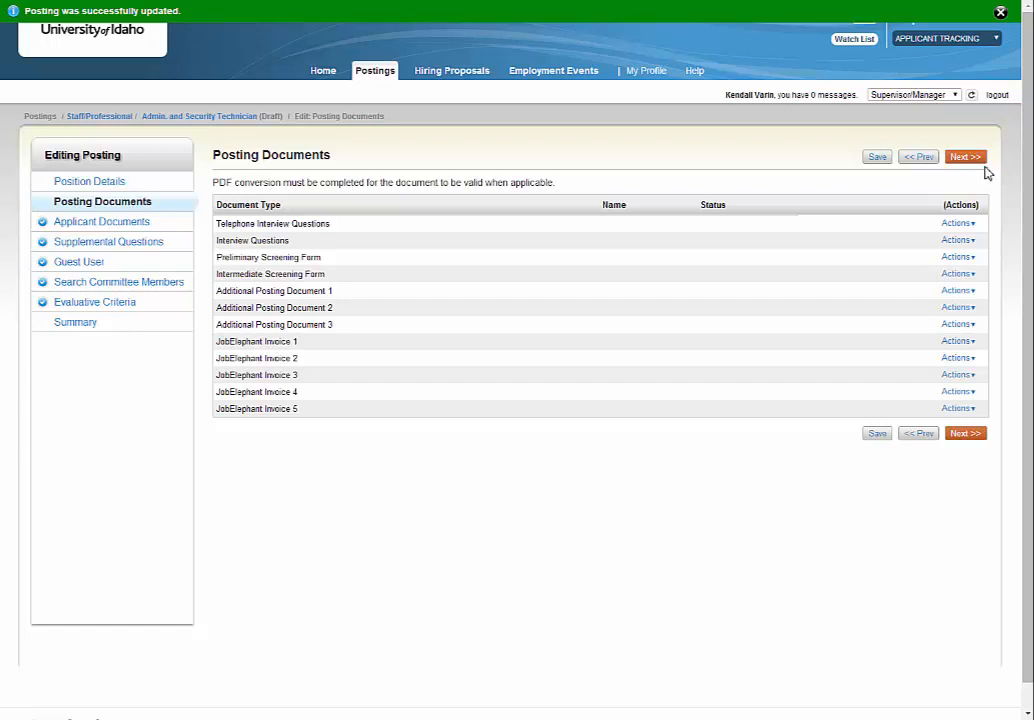
pyautogui.click(966, 224)
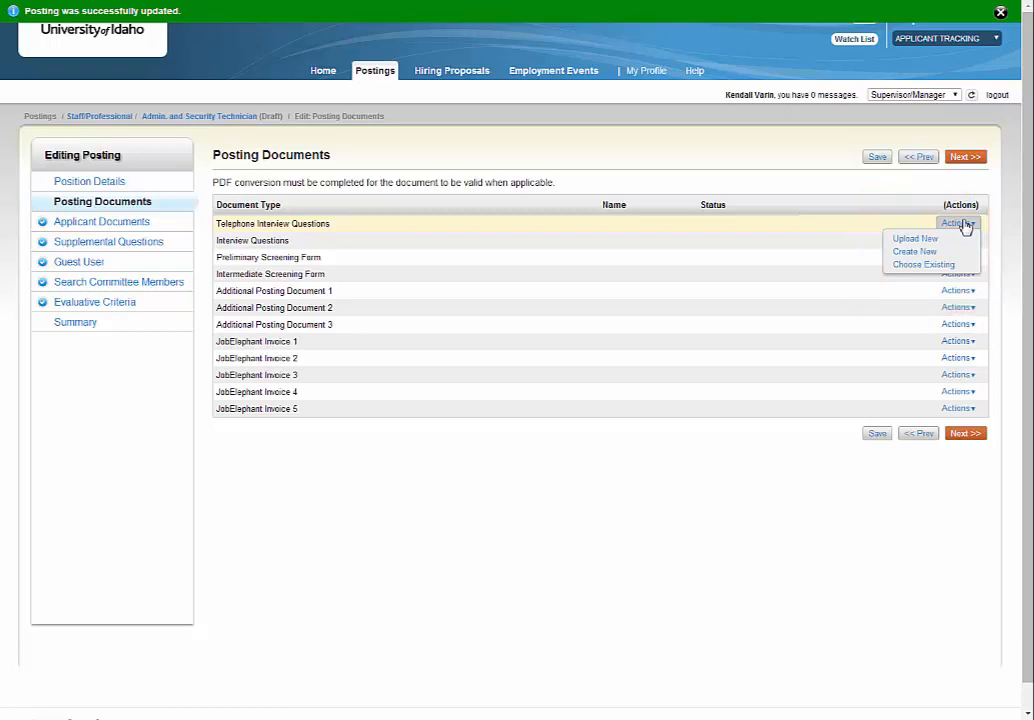
pyautogui.click(973, 160)
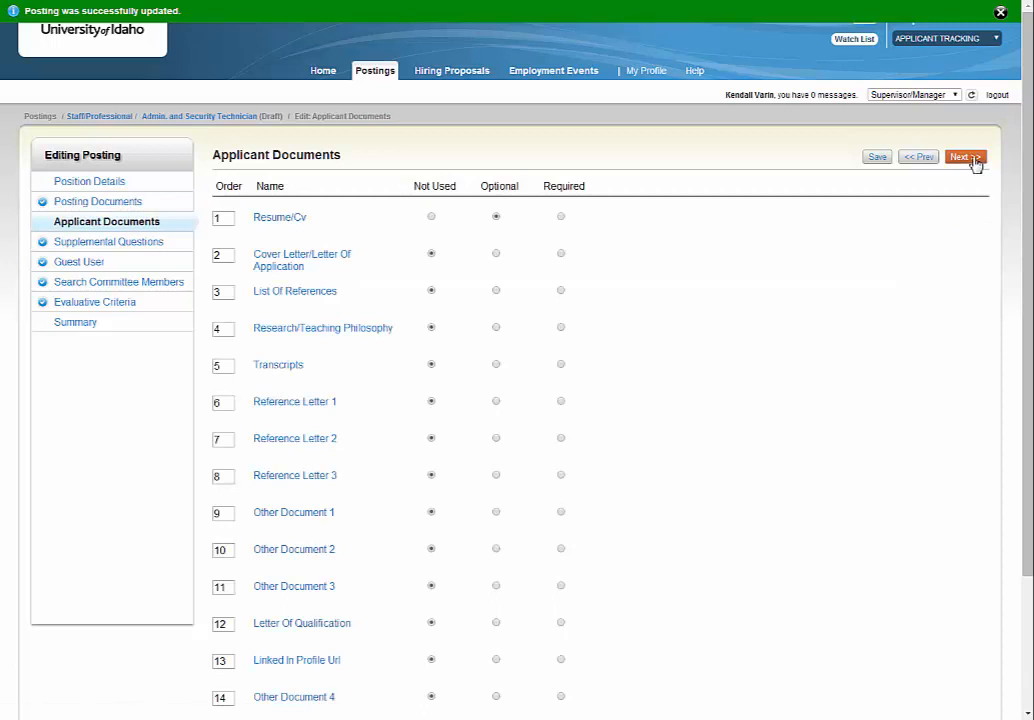
pyautogui.click(975, 161)
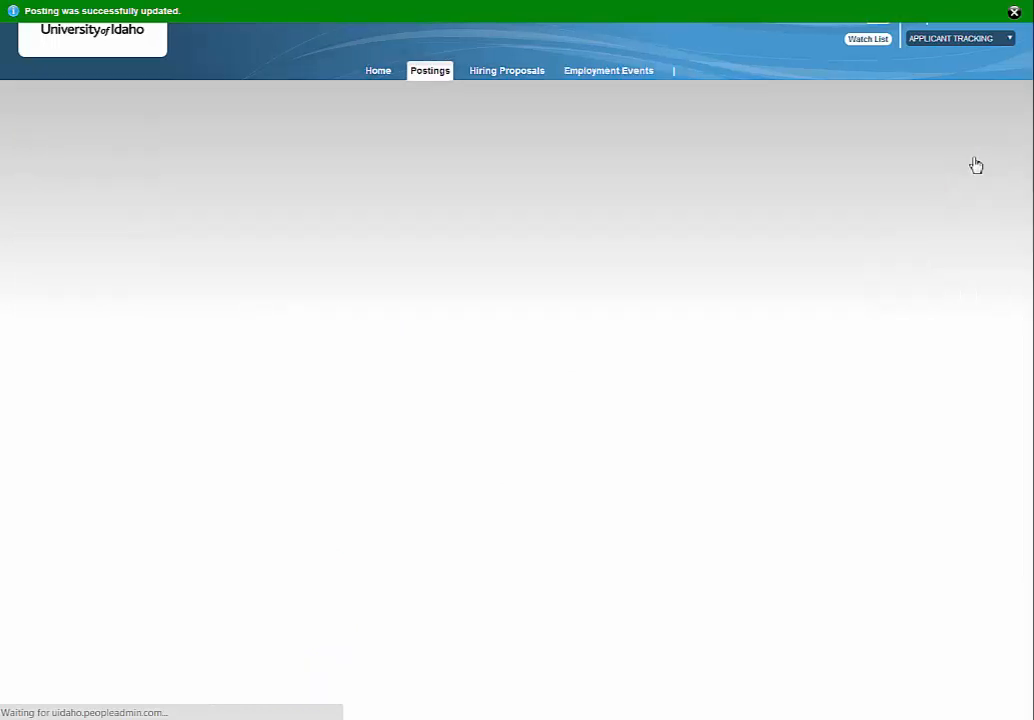
# - Browse the available supplemental questions and continue to the Guest User section without adding any
pyautogui.click(974, 190)
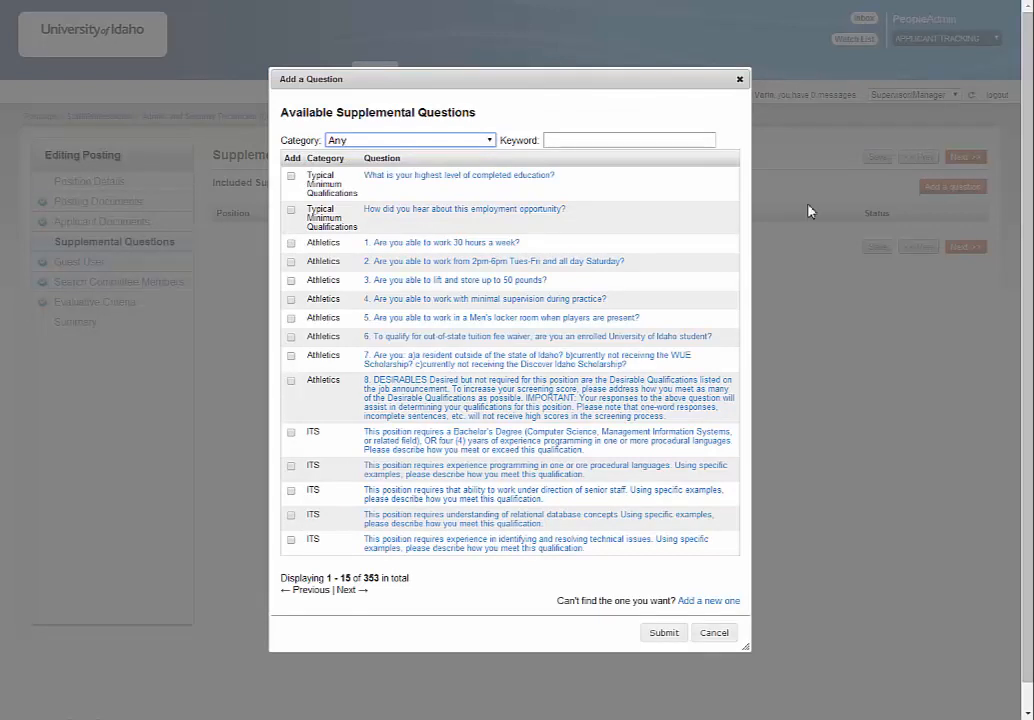
pyautogui.click(712, 634)
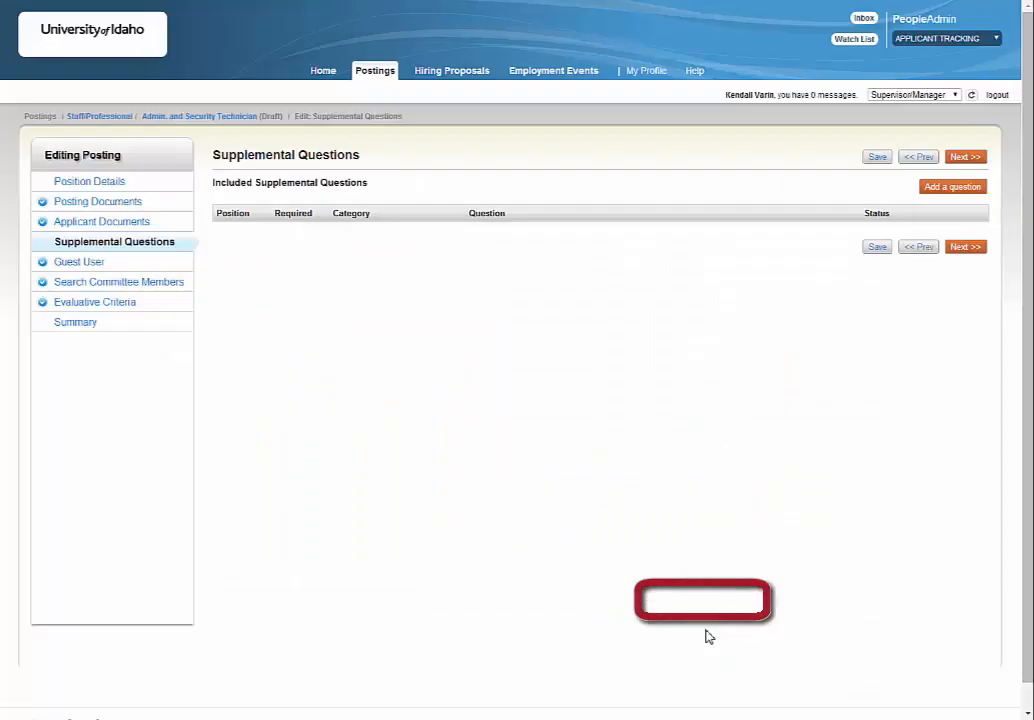
pyautogui.click(966, 248)
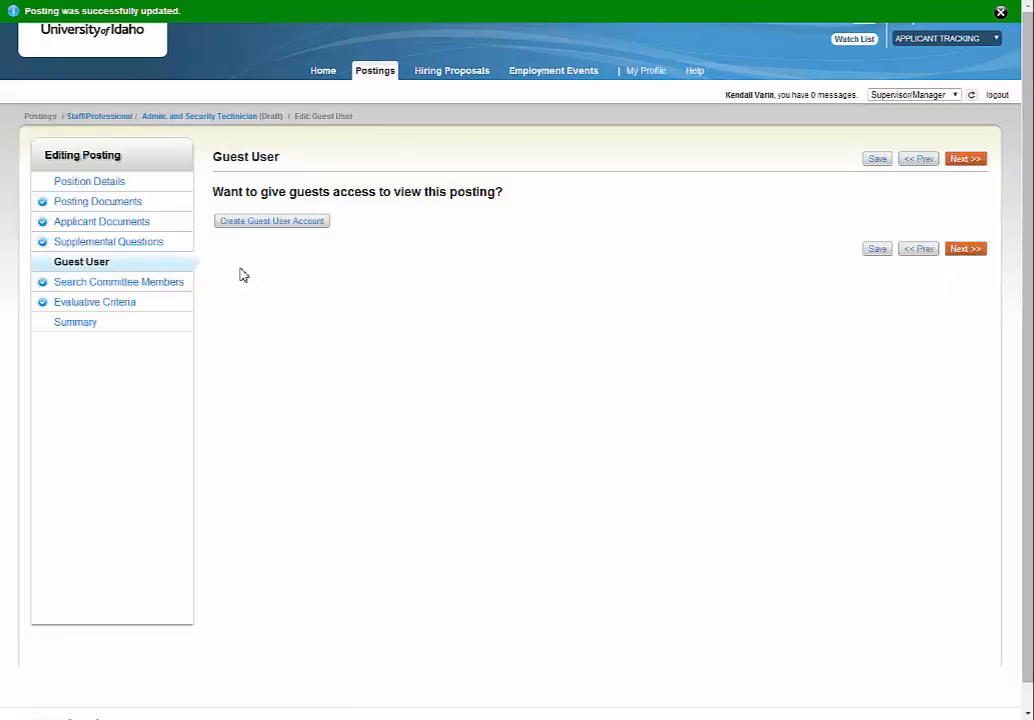
# - Create a guest user account for the posting, and continue through Search Committee Members and Evaluative Criteria to the summary
pyautogui.click(279, 228)
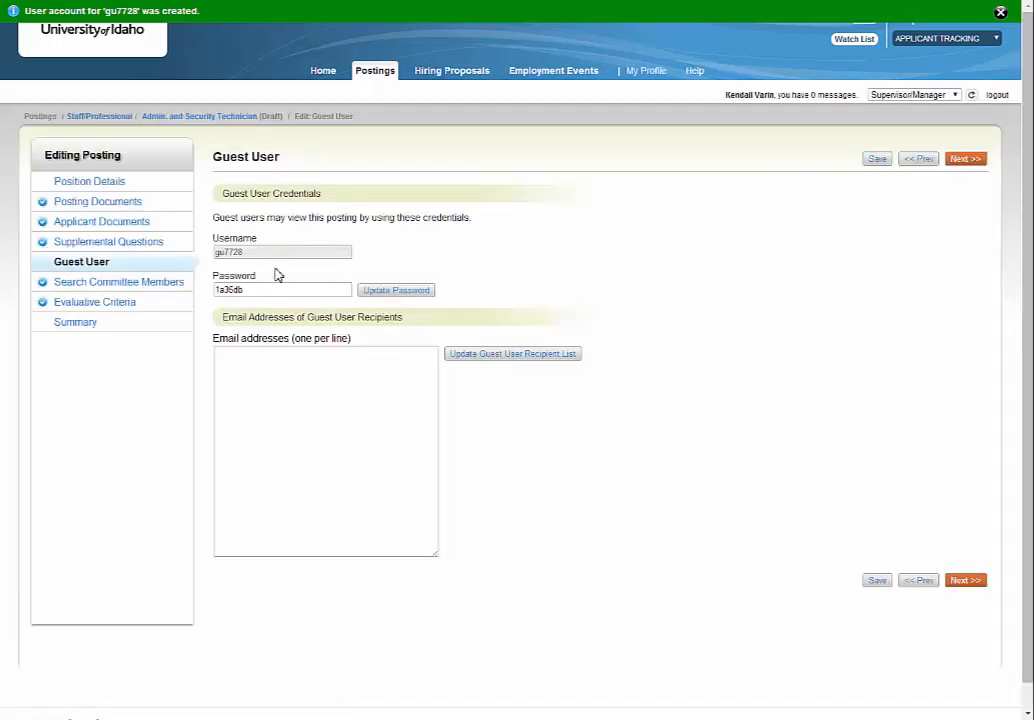
pyautogui.click(297, 390)
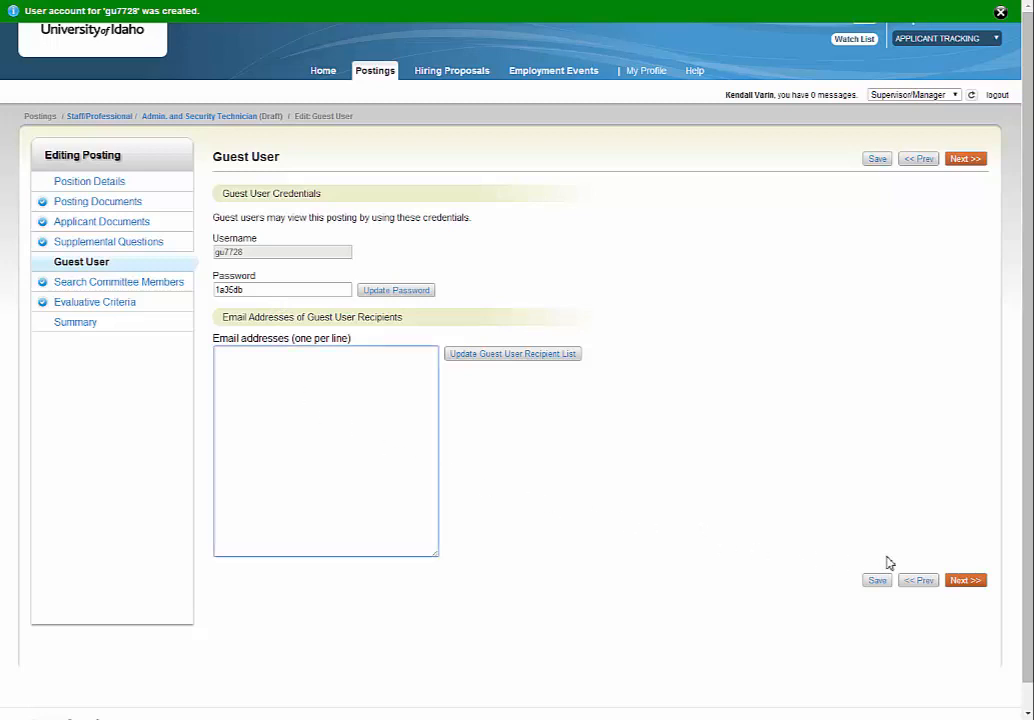
pyautogui.click(976, 588)
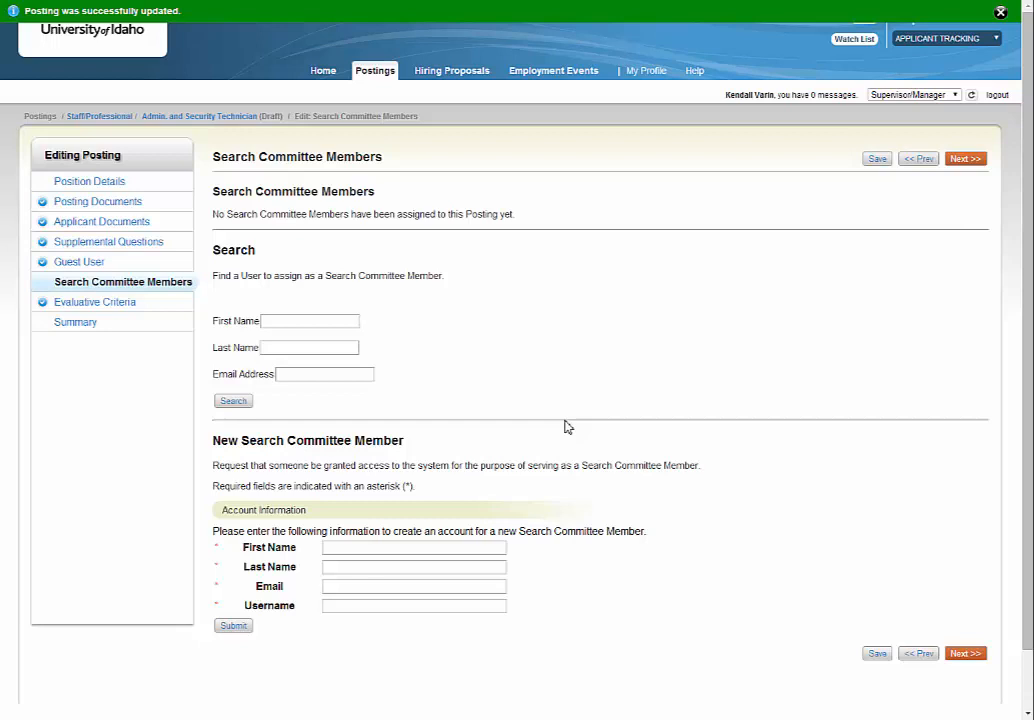
pyautogui.click(979, 162)
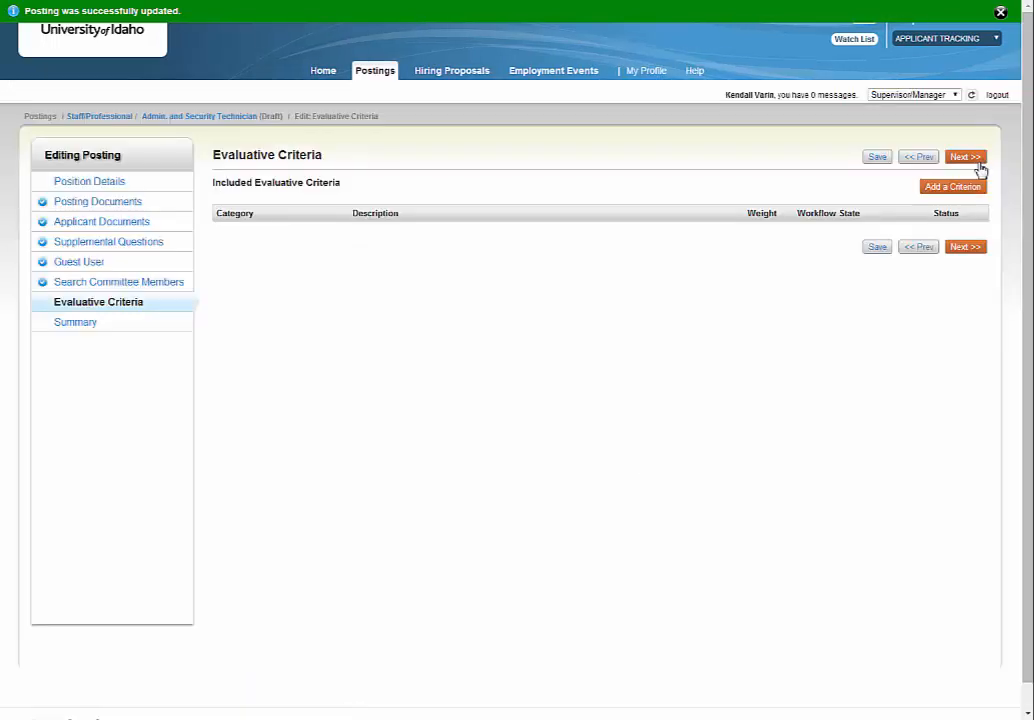
pyautogui.click(966, 158)
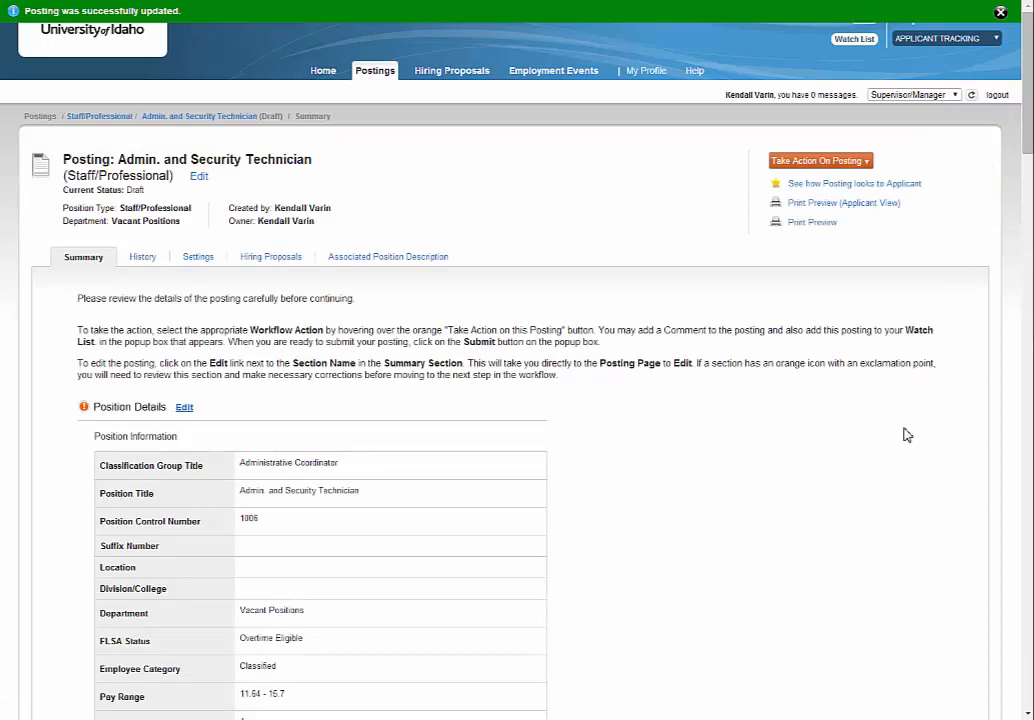
# - Review the whole posting summary, from the position details down to the evaluative criteria section
pyautogui.scroll(-1, 650, 472)
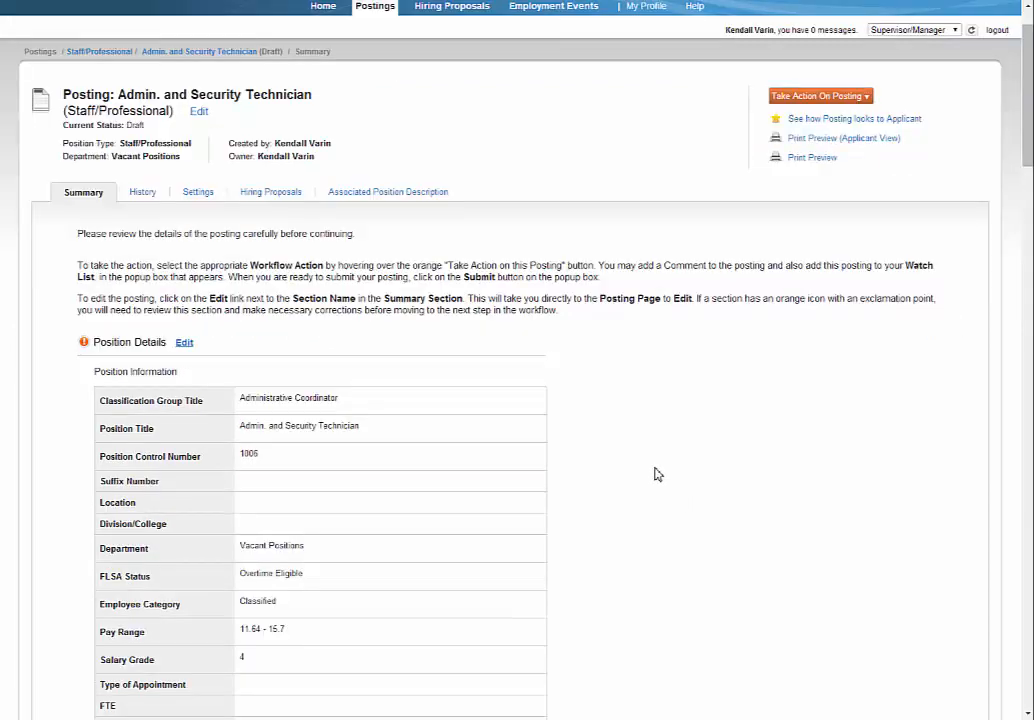
pyautogui.scroll(-4, 657, 474)
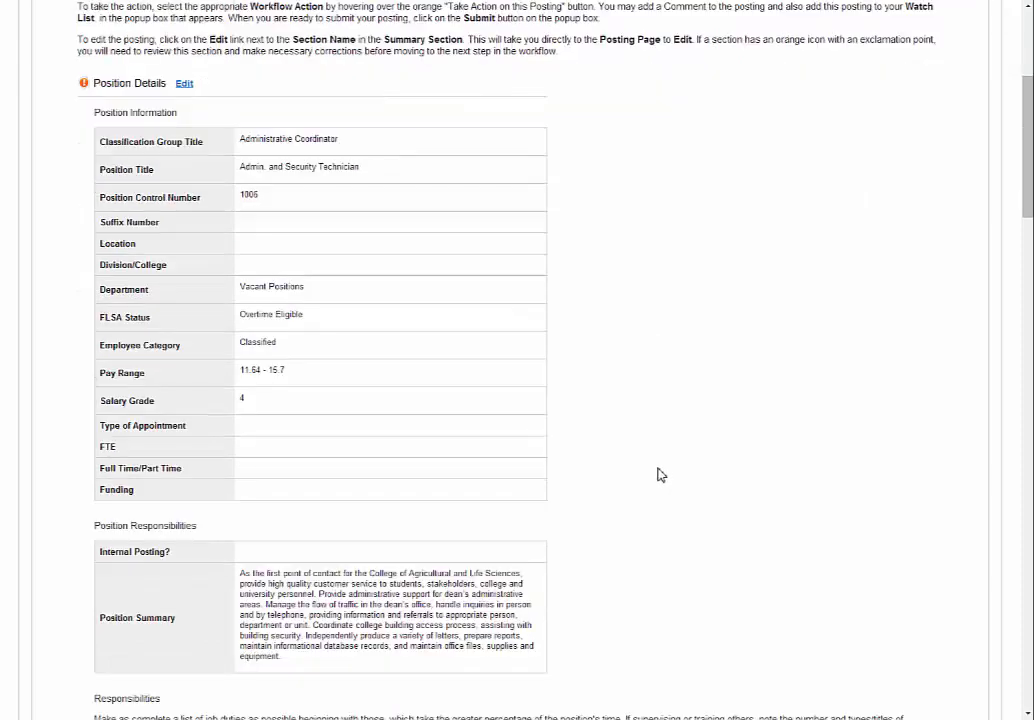
pyautogui.scroll(-6, 657, 474)
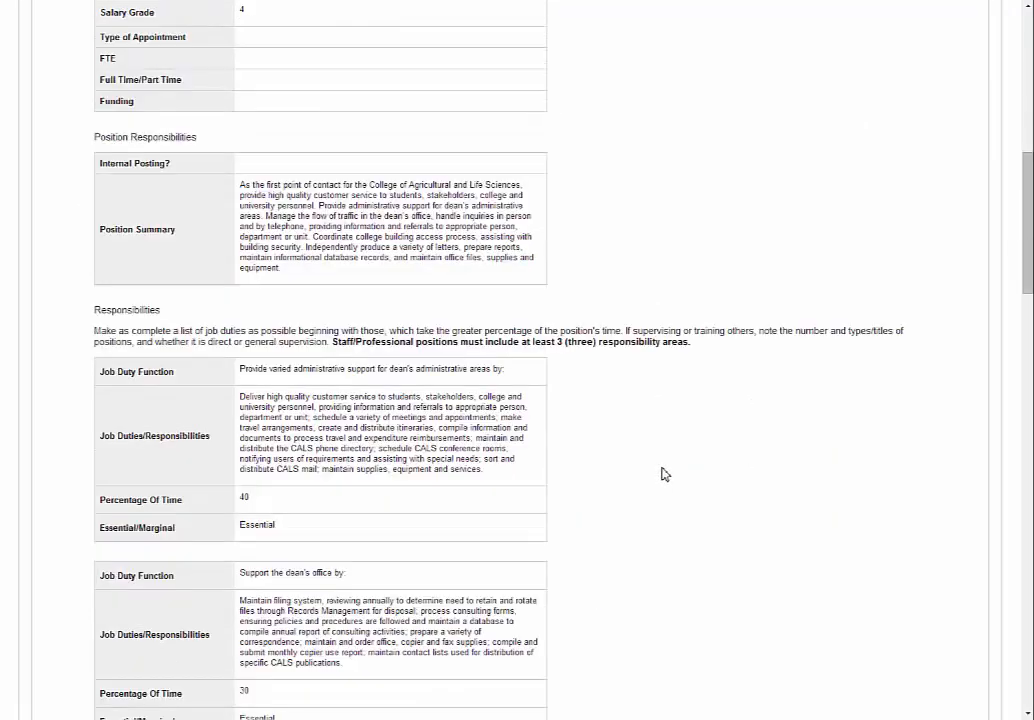
pyautogui.scroll(-20, 665, 474)
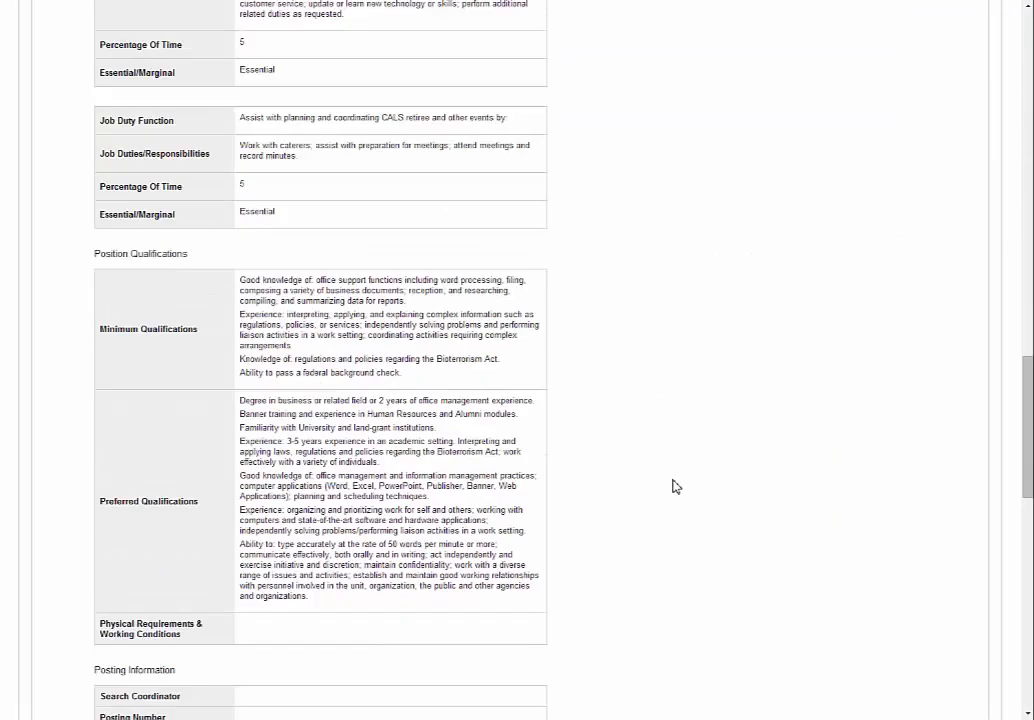
pyautogui.scroll(-16, 675, 490)
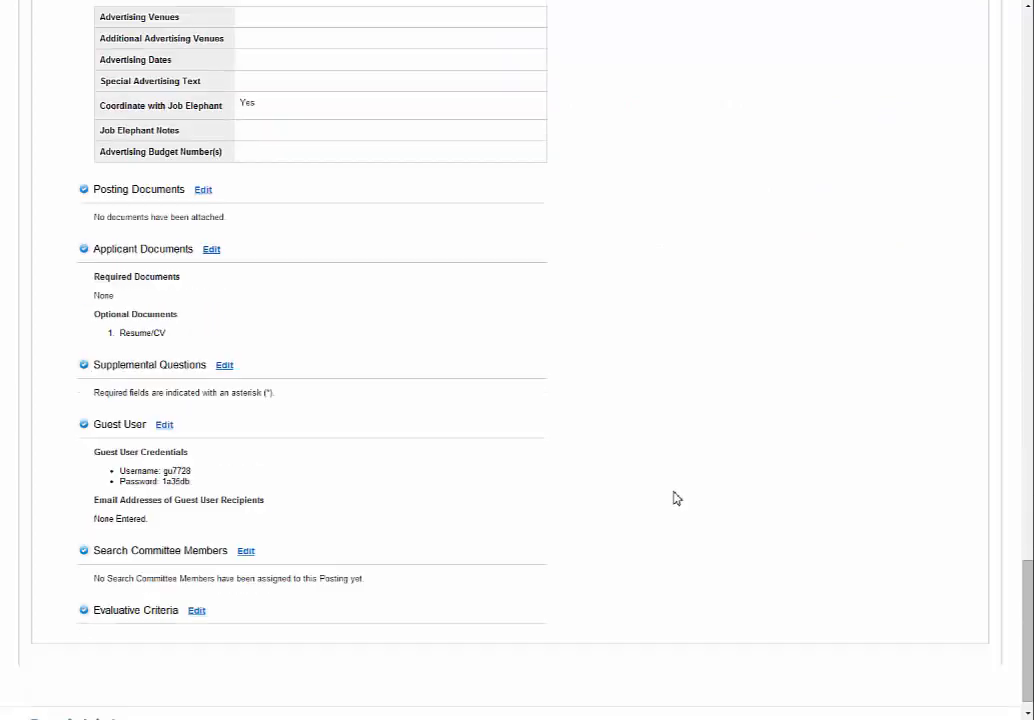
pyautogui.scroll(-1, 675, 498)
pyautogui.scroll(12, 676, 499)
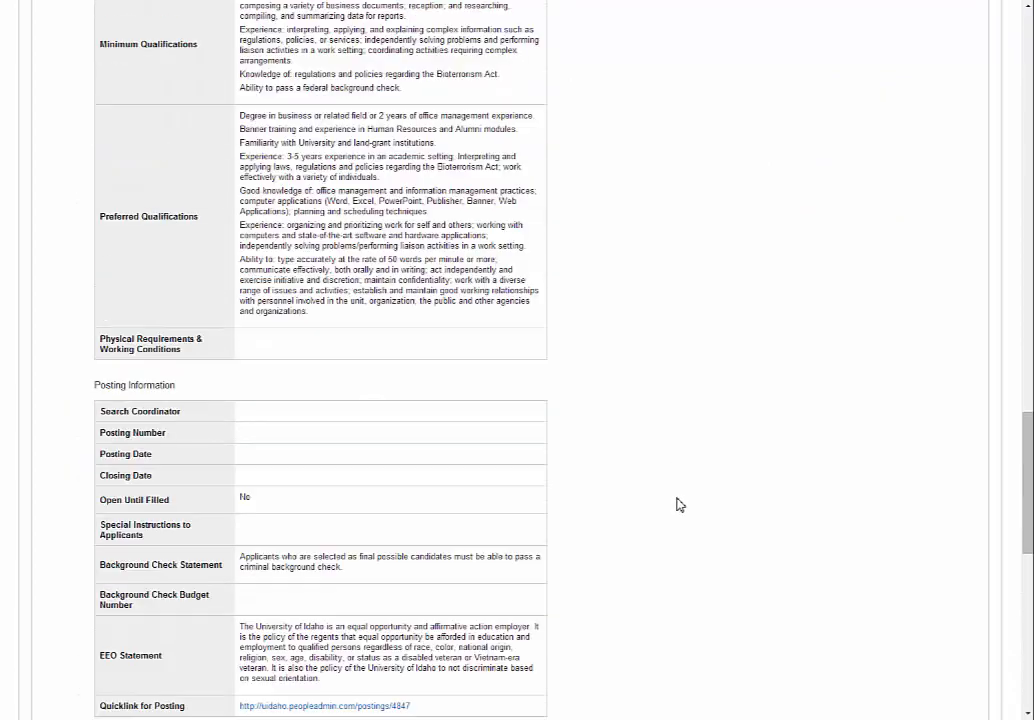
pyautogui.scroll(16, 677, 507)
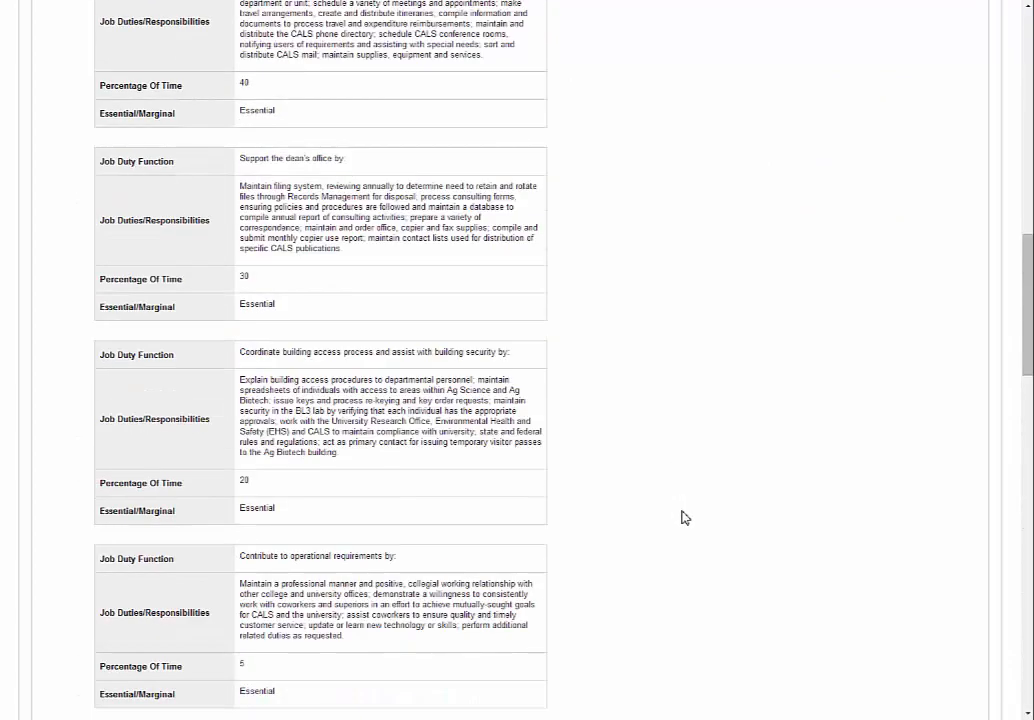
pyautogui.scroll(19, 684, 517)
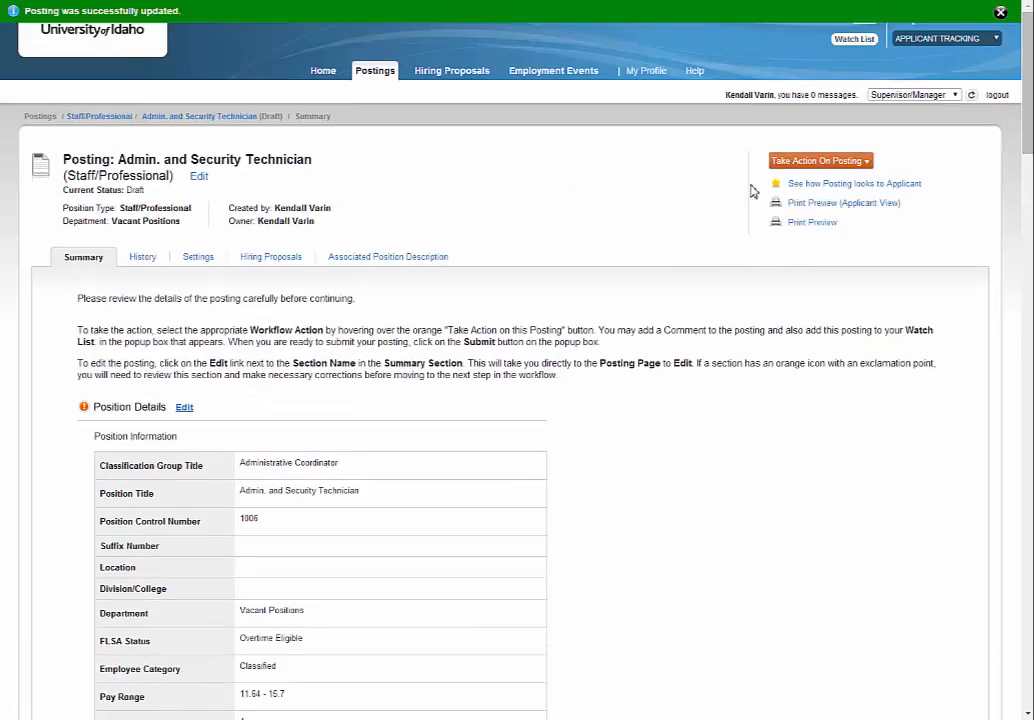
# - Start the Send to AAC (move to AAC) workflow action on the posting
pyautogui.moveTo(800, 162)
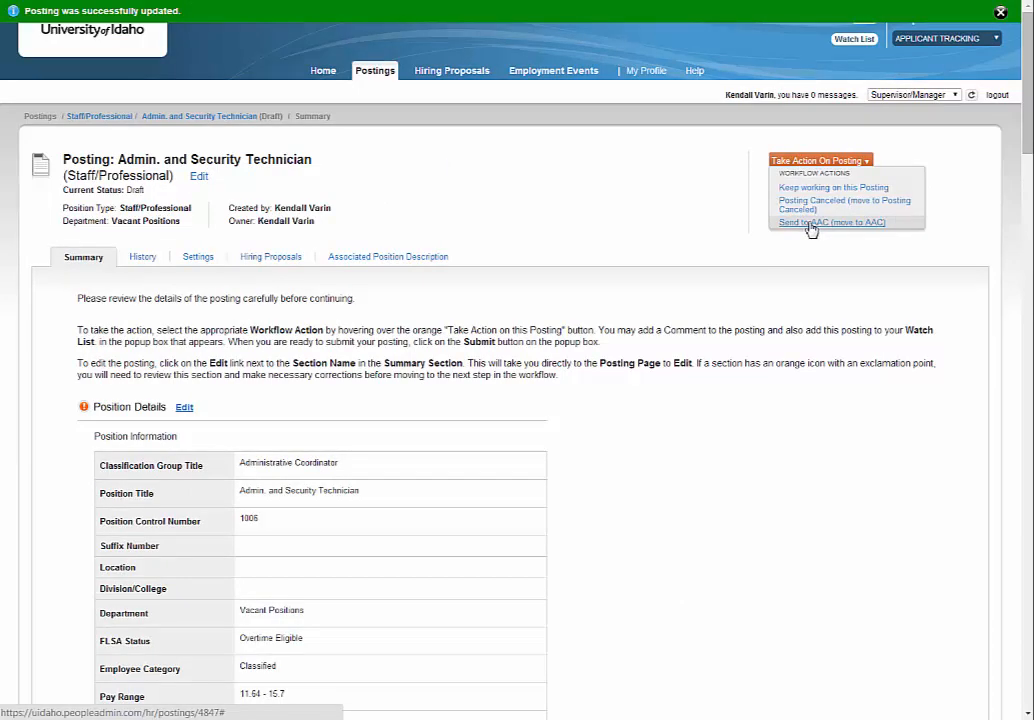
pyautogui.click(812, 228)
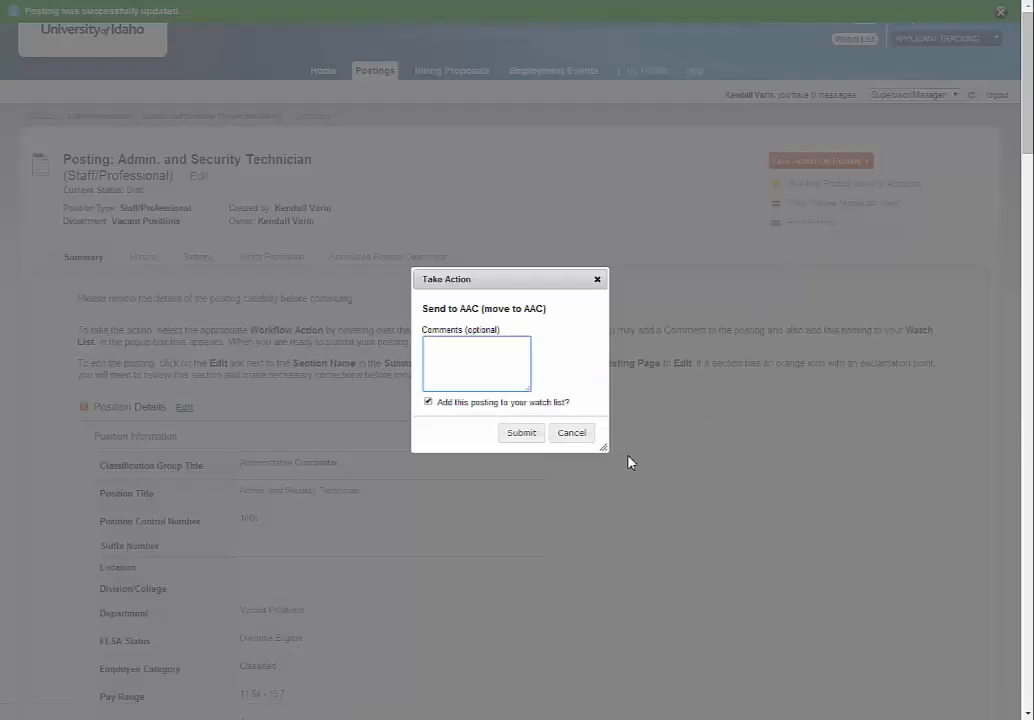